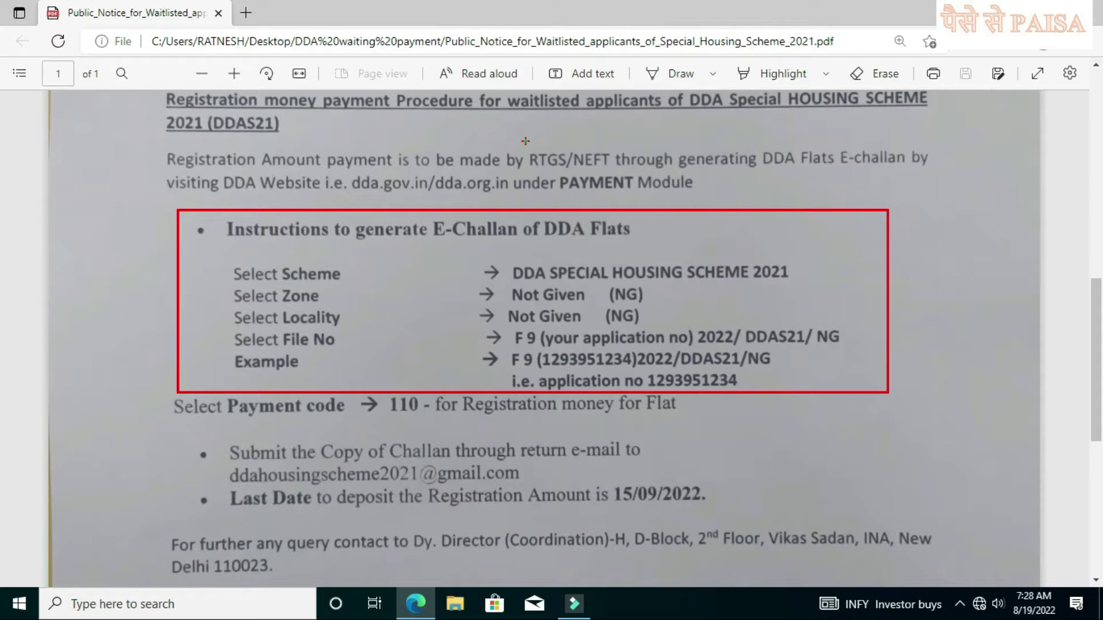
Step: Box RTGS/NEFT, Flats E-challan and the note rejecting other payment modes in red
{"action": "mouse_move", "coordinate": [525, 140]}
{"action": "left_mouse_down"}
{"action": "mouse_move", "coordinate": [579, 173]}
{"action": "mouse_move", "coordinate": [621, 174]}
{"action": "left_mouse_up"}
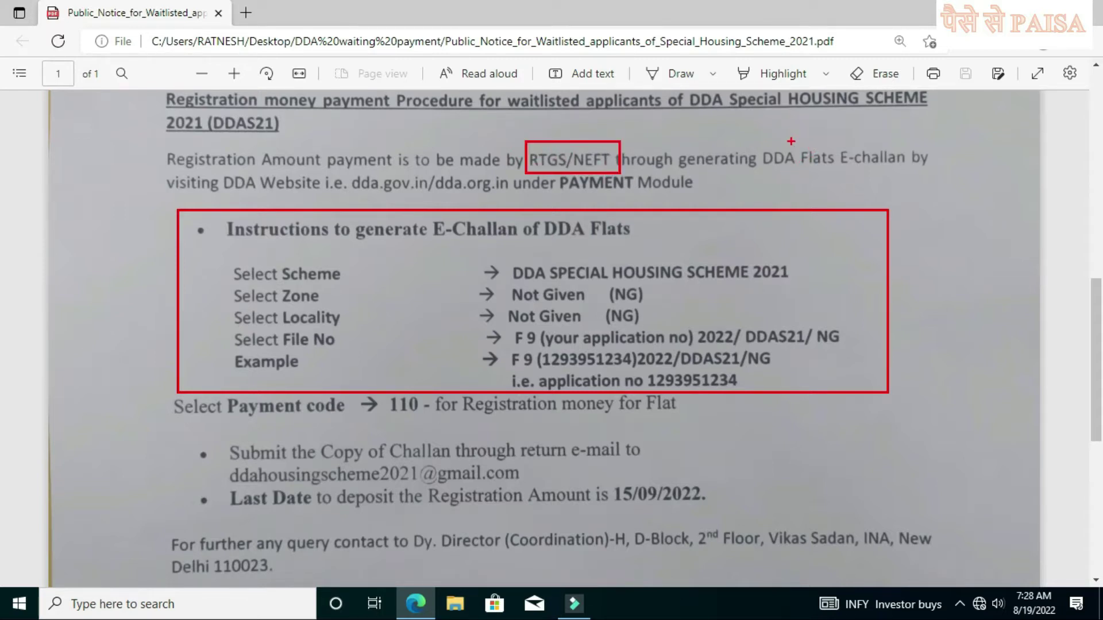
{"action": "left_click_drag", "start_coordinate": [798, 137], "coordinate": [947, 182]}
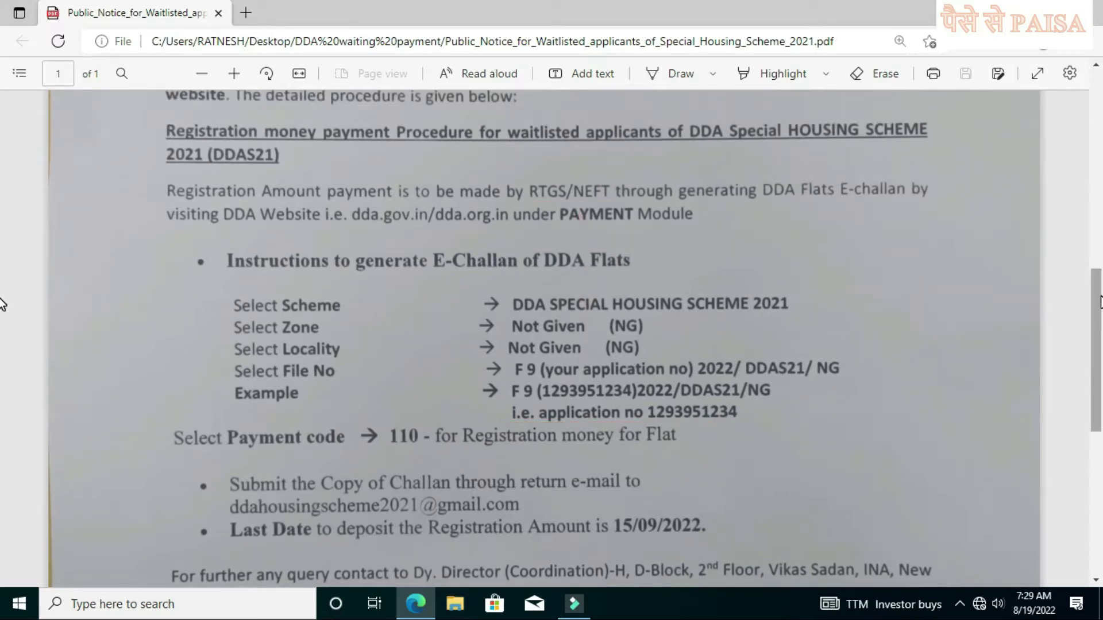
{"action": "left_click_drag", "start_coordinate": [1099, 303], "coordinate": [1089, 354]}
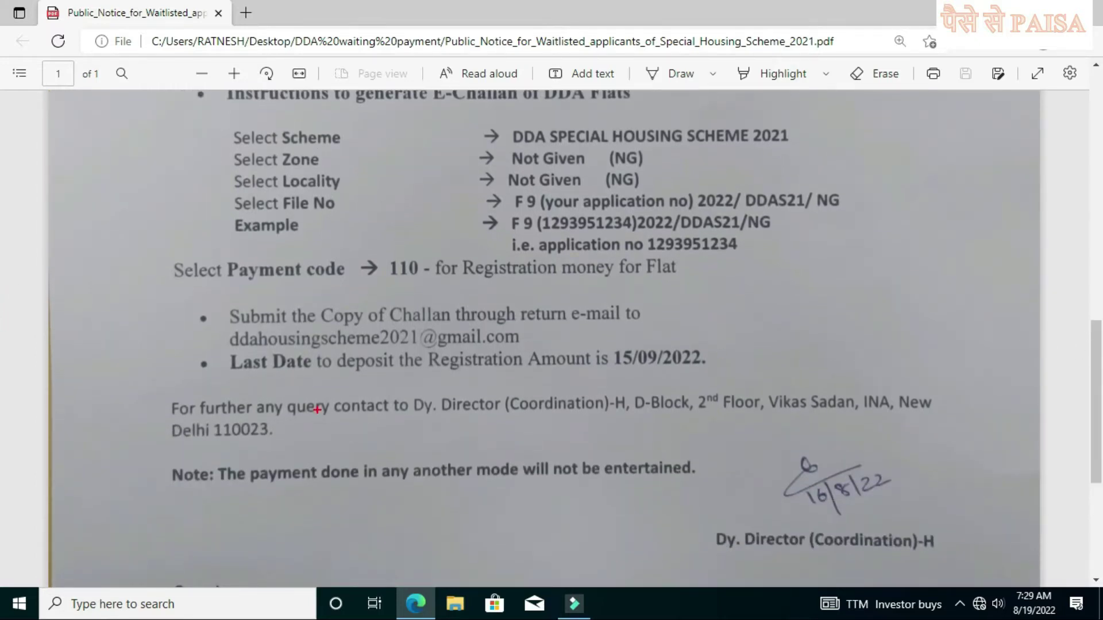
{"action": "left_click_drag", "start_coordinate": [162, 449], "coordinate": [734, 507]}
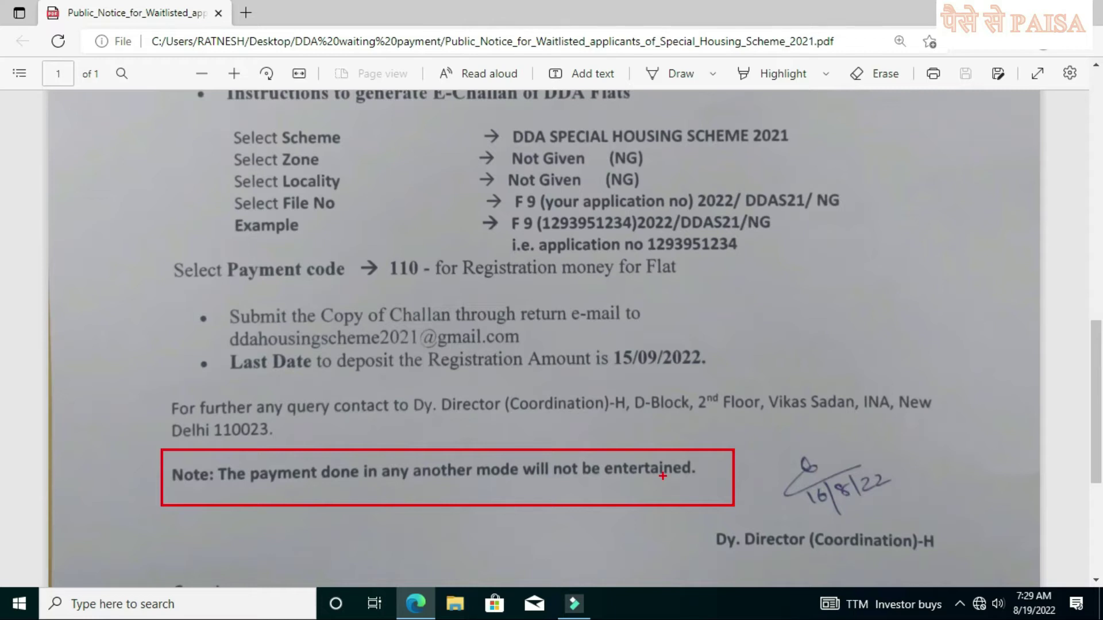
Step: Scroll back up the notice and box the PAYMENT Module mention in red
{"action": "scroll", "coordinate": [663, 475], "scroll_direction": "up", "scroll_amount": 3}
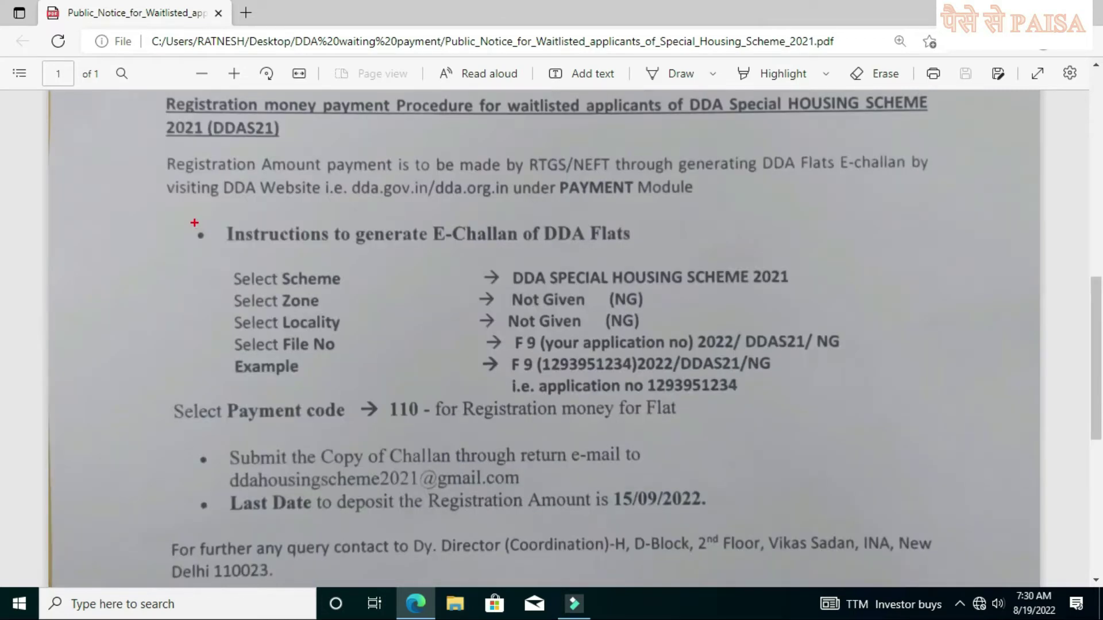
{"action": "mouse_move", "coordinate": [194, 223]}
{"action": "left_mouse_down"}
{"action": "mouse_move", "coordinate": [263, 286]}
{"action": "mouse_move", "coordinate": [522, 354]}
{"action": "left_mouse_up"}
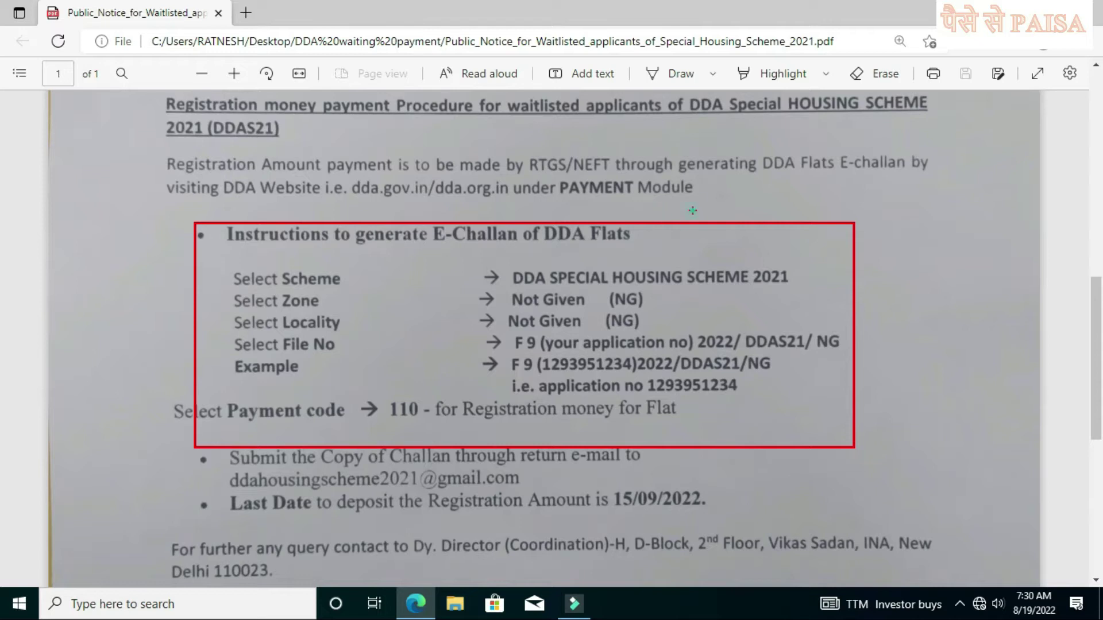
{"action": "left_click_drag", "start_coordinate": [692, 211], "coordinate": [555, 172]}
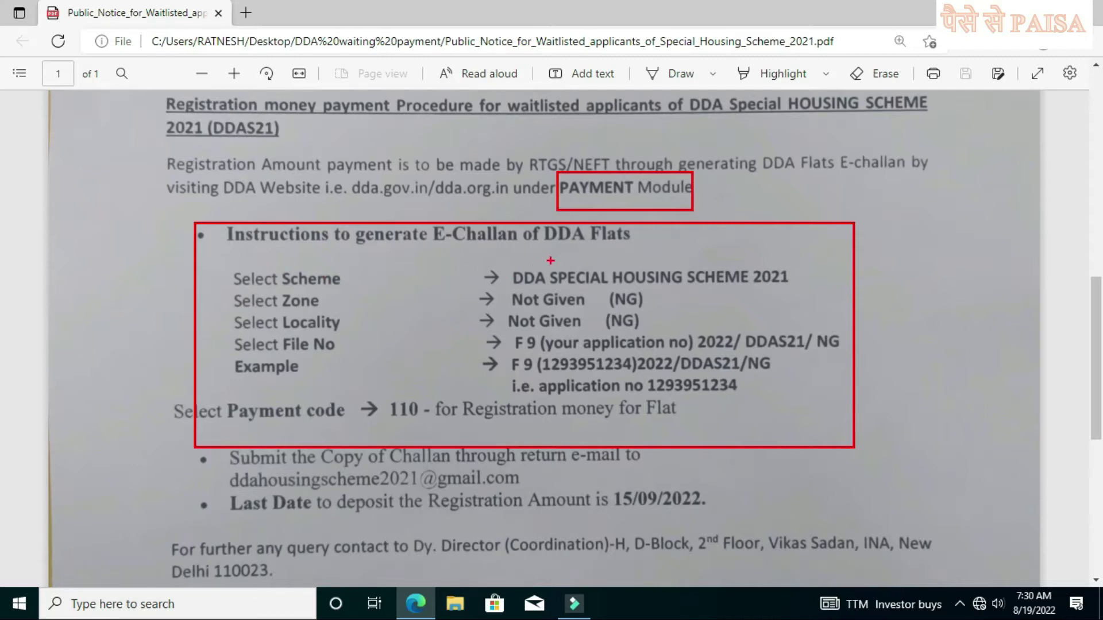
Step: Box the DDA SPECIAL HOUSING SCHEME 2021 name, both (NG) values and the File No format
{"action": "left_click", "coordinate": [510, 262]}
{"action": "left_click_drag", "start_coordinate": [522, 273], "coordinate": [801, 289]}
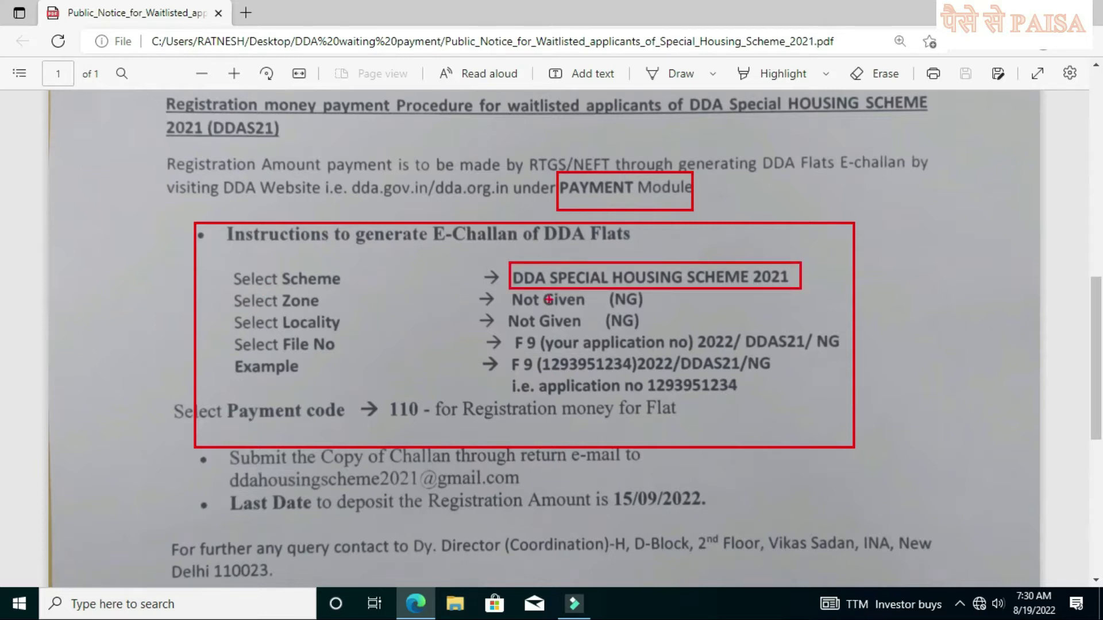
{"action": "left_click_drag", "start_coordinate": [607, 288], "coordinate": [682, 308]}
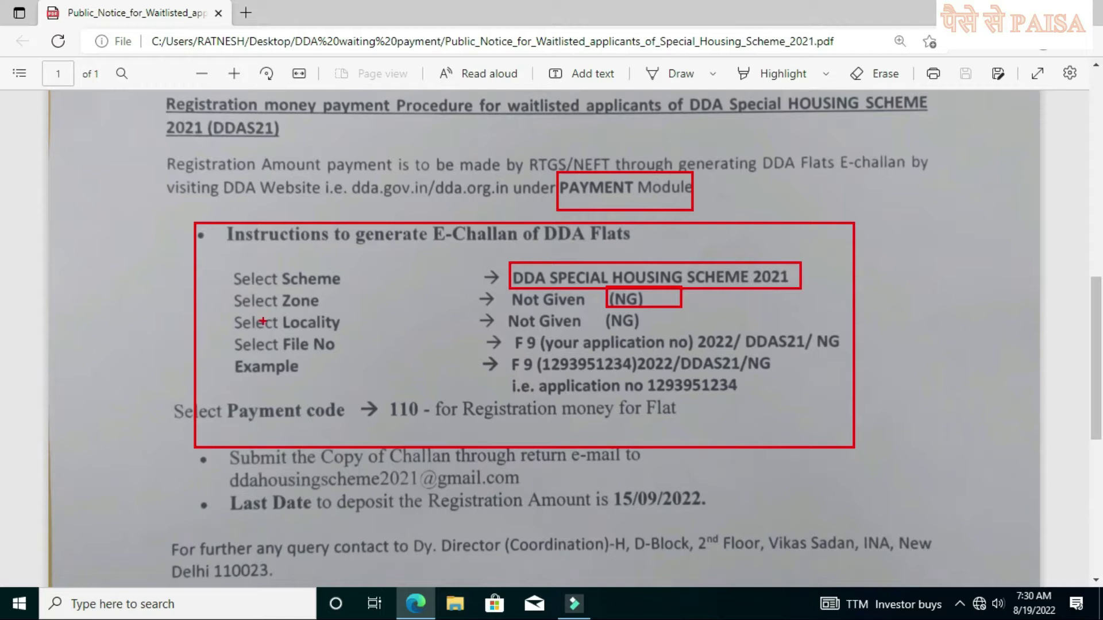
{"action": "left_click_drag", "start_coordinate": [606, 310], "coordinate": [671, 334]}
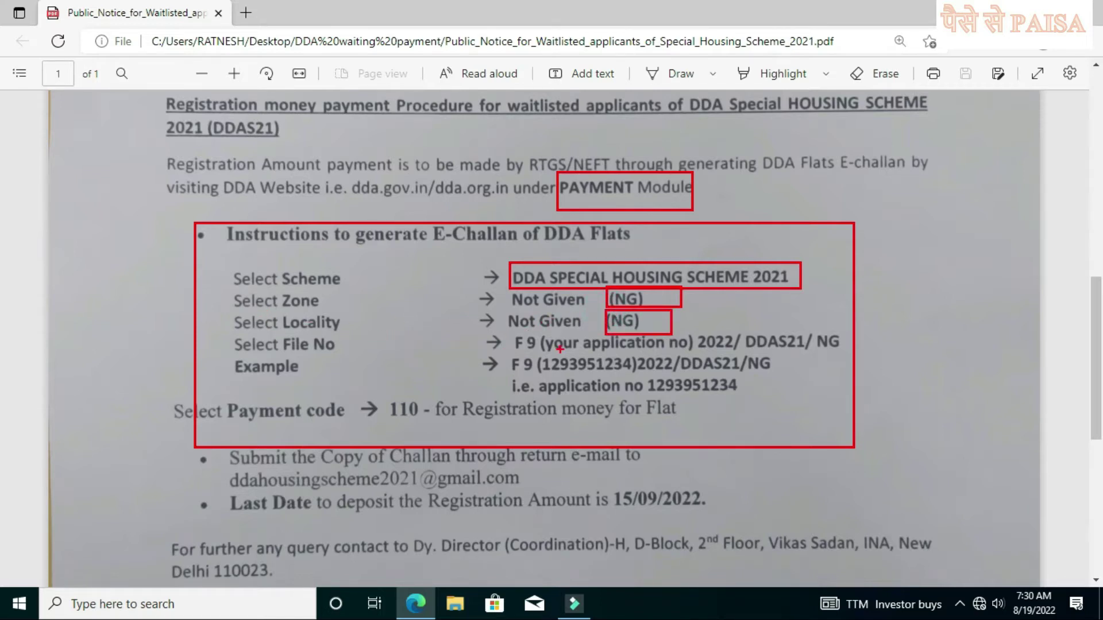
{"action": "mouse_move", "coordinate": [543, 330]}
{"action": "left_mouse_down"}
{"action": "mouse_move", "coordinate": [713, 354]}
{"action": "mouse_move", "coordinate": [845, 352]}
{"action": "left_mouse_up"}
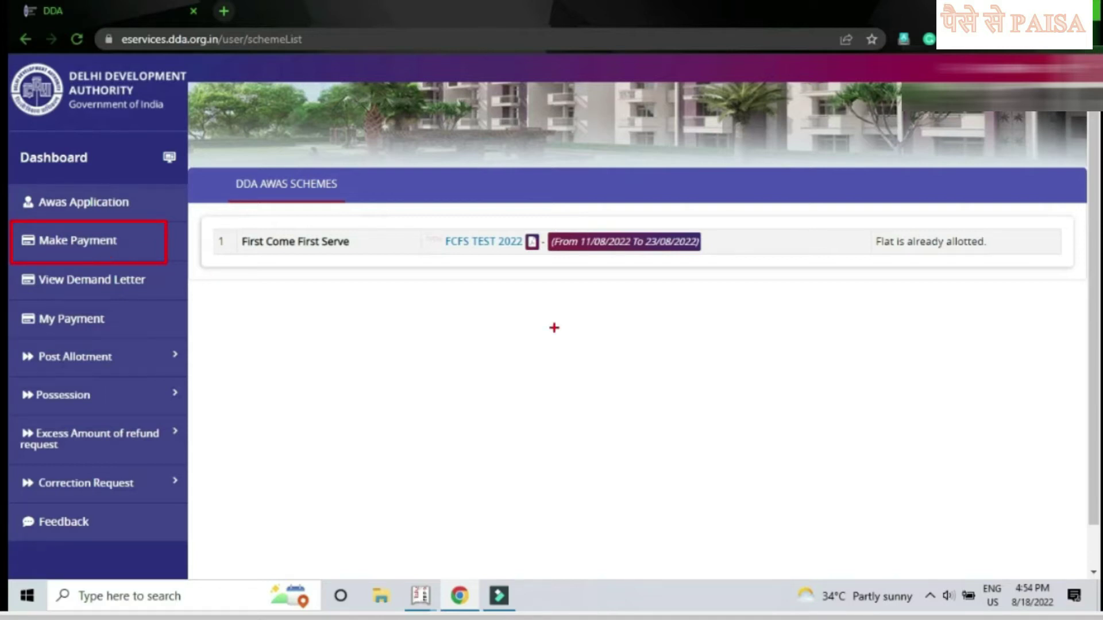
Step: Go to Make Payment in the sidebar to reach the DDA Flats E-Challan form
{"action": "left_click", "coordinate": [73, 244]}
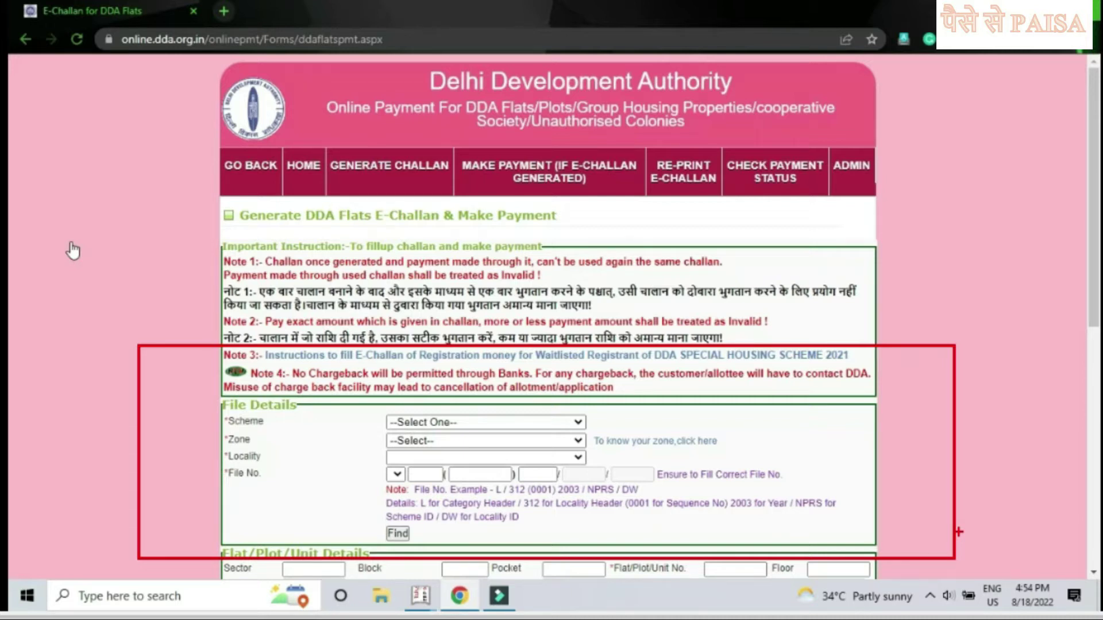
Step: Choose DDA SPECIAL HOUSING SCHEME 2021, zone Not Given, locality NOT GIVEN, then box the File No. fields
{"action": "left_click", "coordinate": [505, 423]}
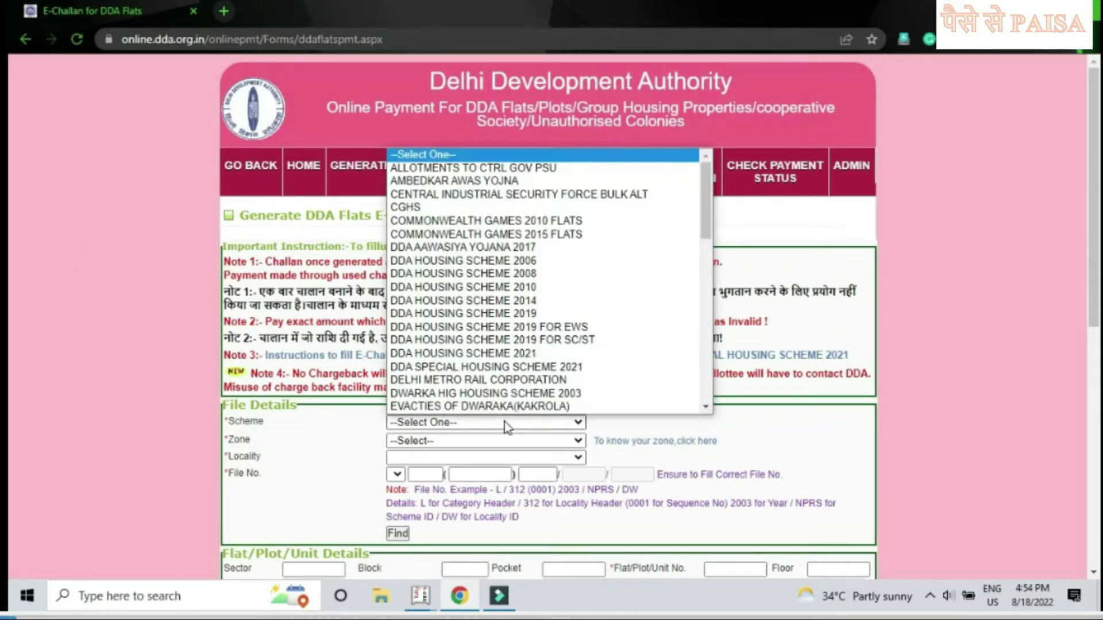
{"action": "scroll", "coordinate": [508, 379], "scroll_direction": "down", "scroll_amount": 1}
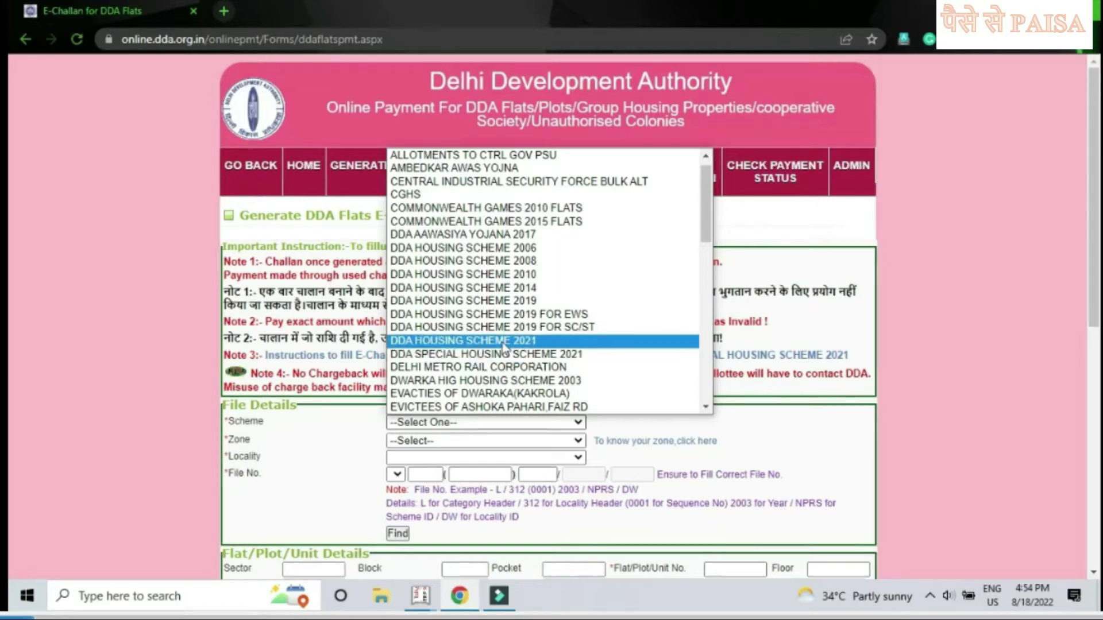
{"action": "left_click", "coordinate": [506, 353]}
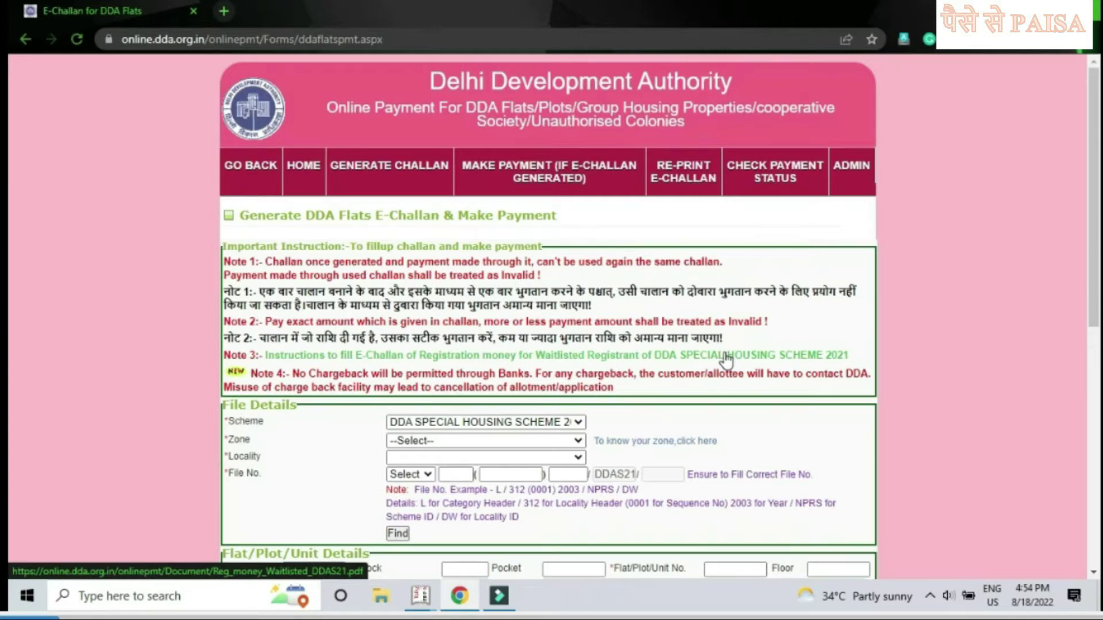
{"action": "scroll", "coordinate": [726, 359], "scroll_direction": "down", "scroll_amount": 1}
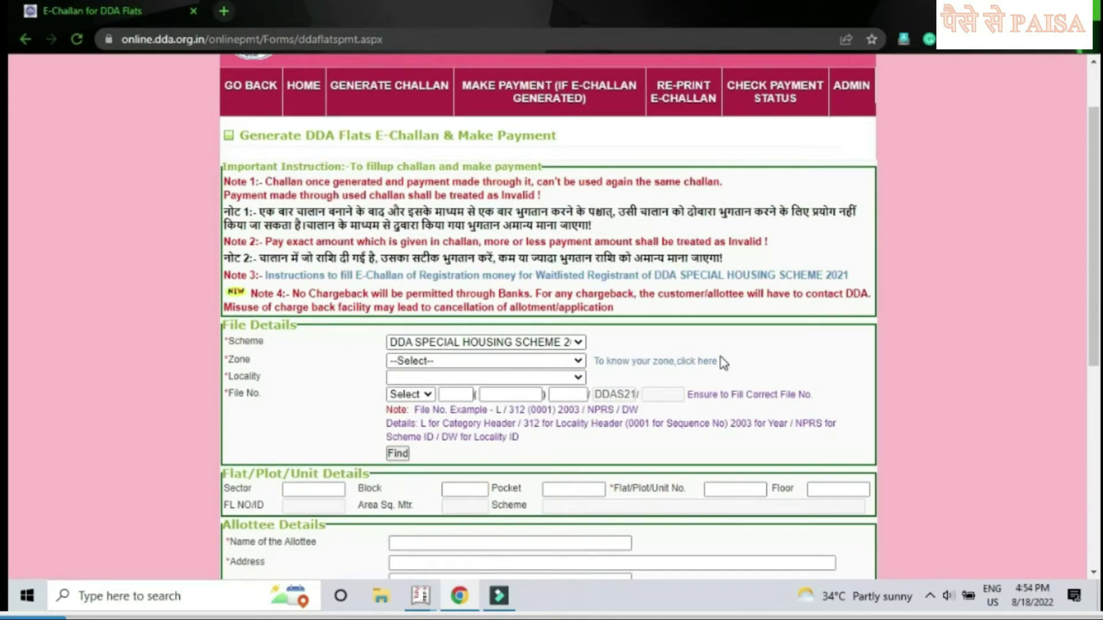
{"action": "left_click", "coordinate": [550, 362]}
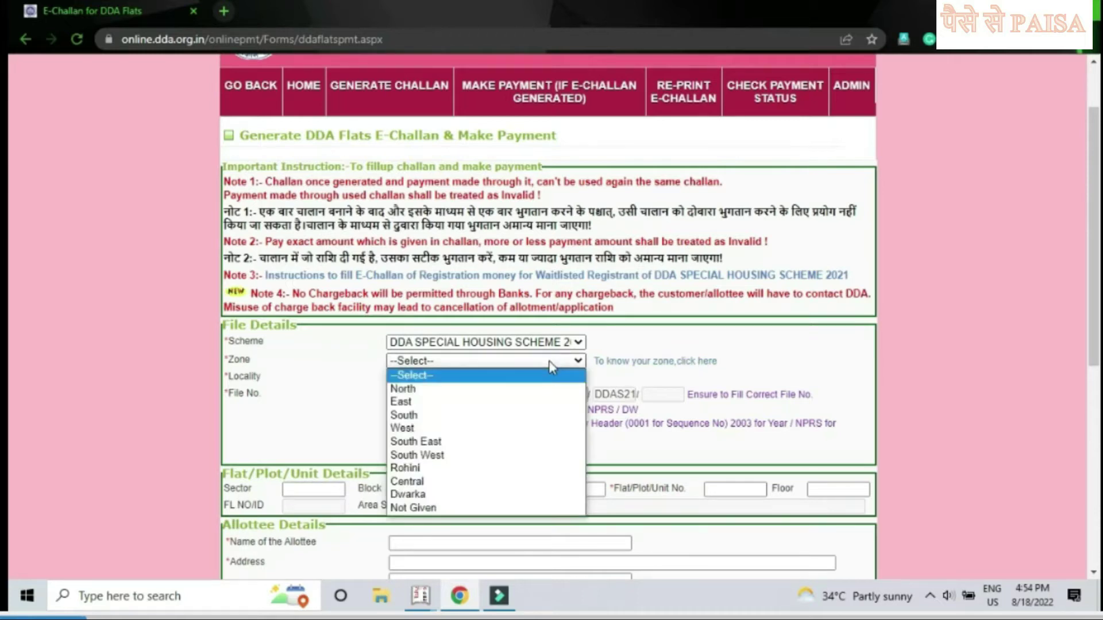
{"action": "left_click", "coordinate": [489, 510]}
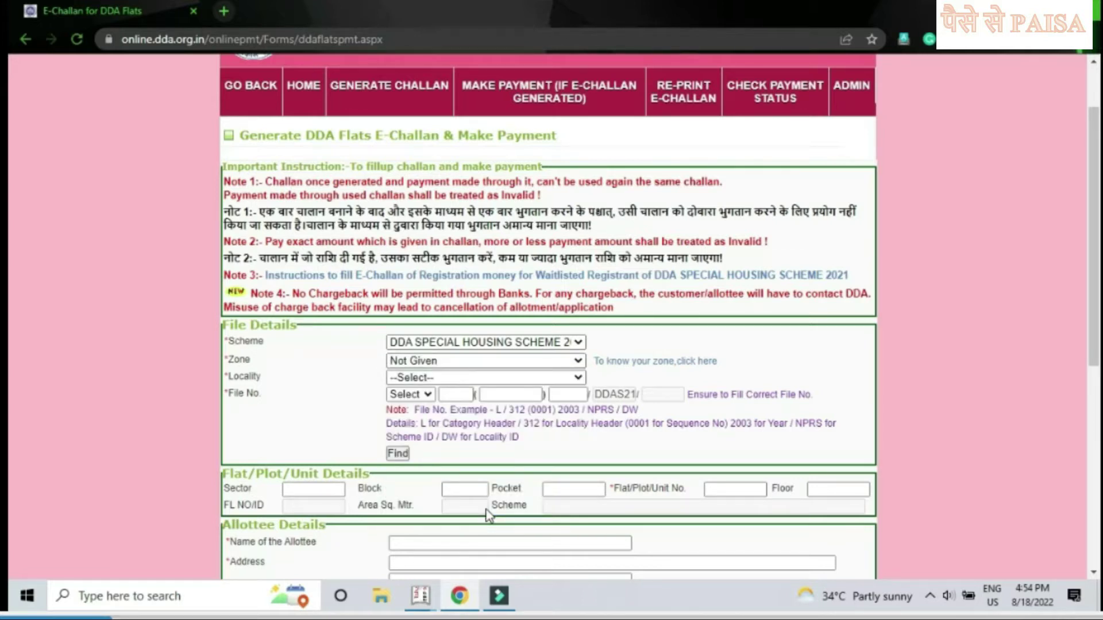
{"action": "left_click", "coordinate": [483, 380]}
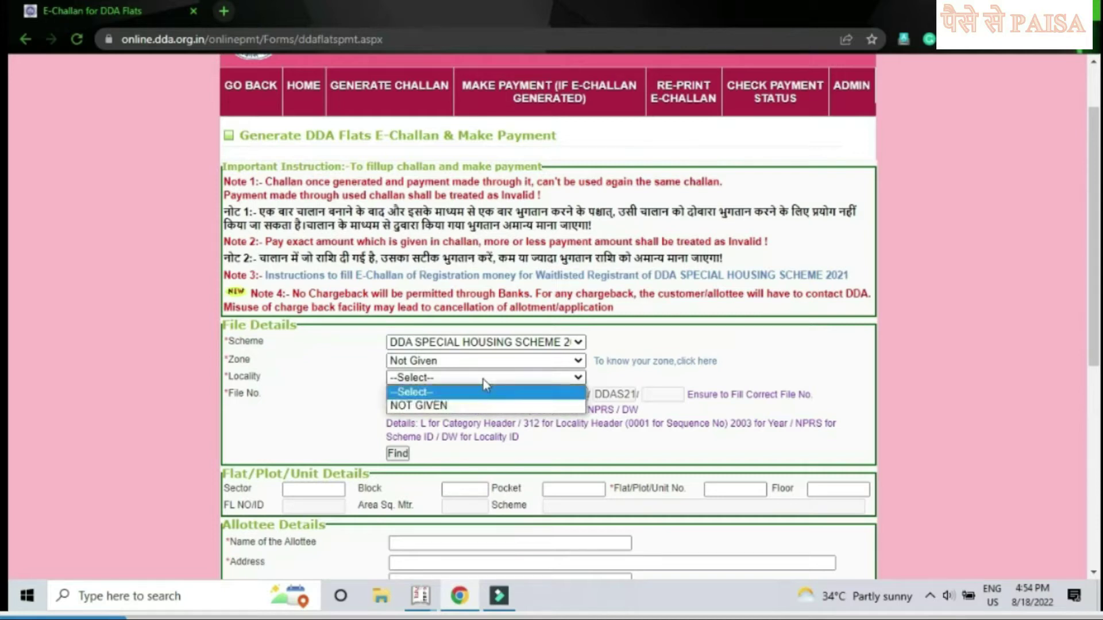
{"action": "left_click", "coordinate": [466, 405]}
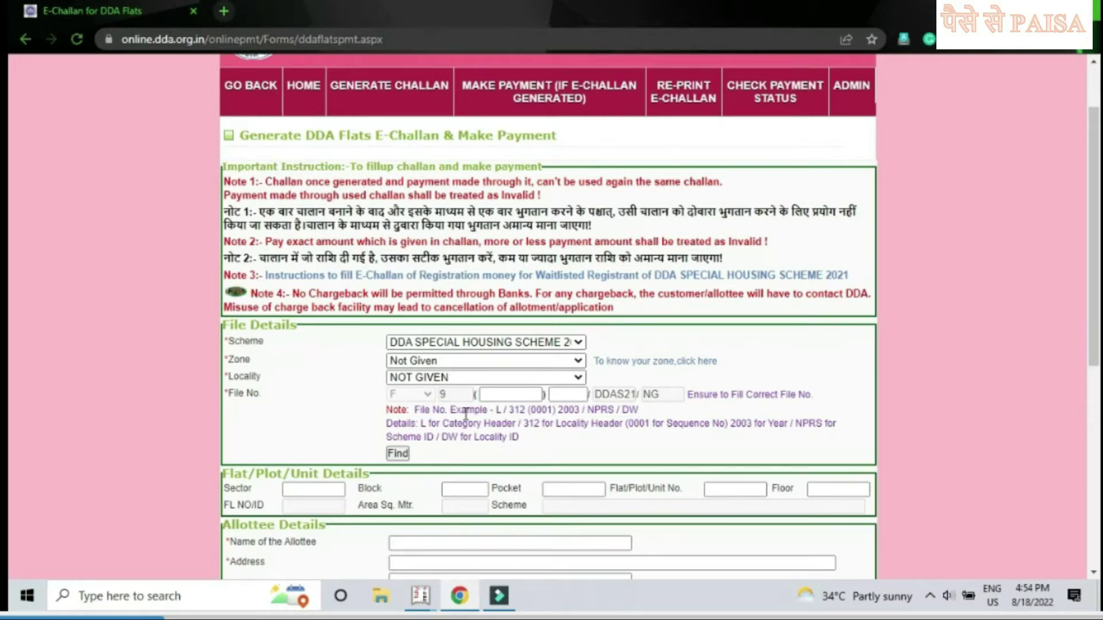
{"action": "mouse_move", "coordinate": [377, 382]}
{"action": "left_mouse_down"}
{"action": "mouse_move", "coordinate": [407, 403]}
{"action": "mouse_move", "coordinate": [473, 403]}
{"action": "left_mouse_up"}
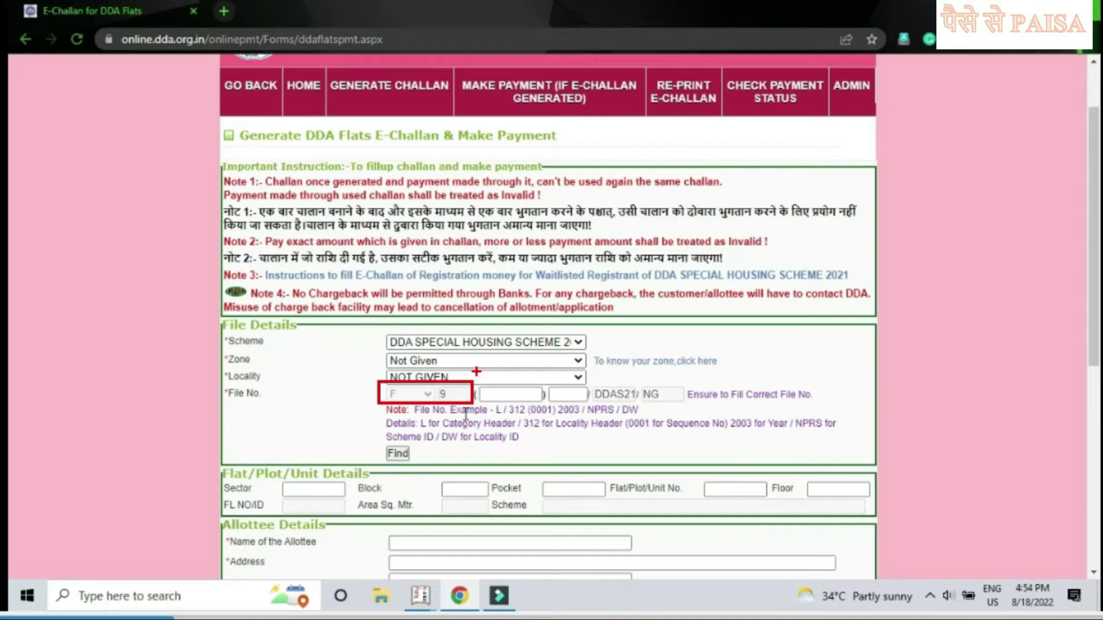
{"action": "mouse_move", "coordinate": [476, 372]}
{"action": "left_mouse_down"}
{"action": "mouse_move", "coordinate": [512, 398]}
{"action": "mouse_move", "coordinate": [595, 411]}
{"action": "left_mouse_up"}
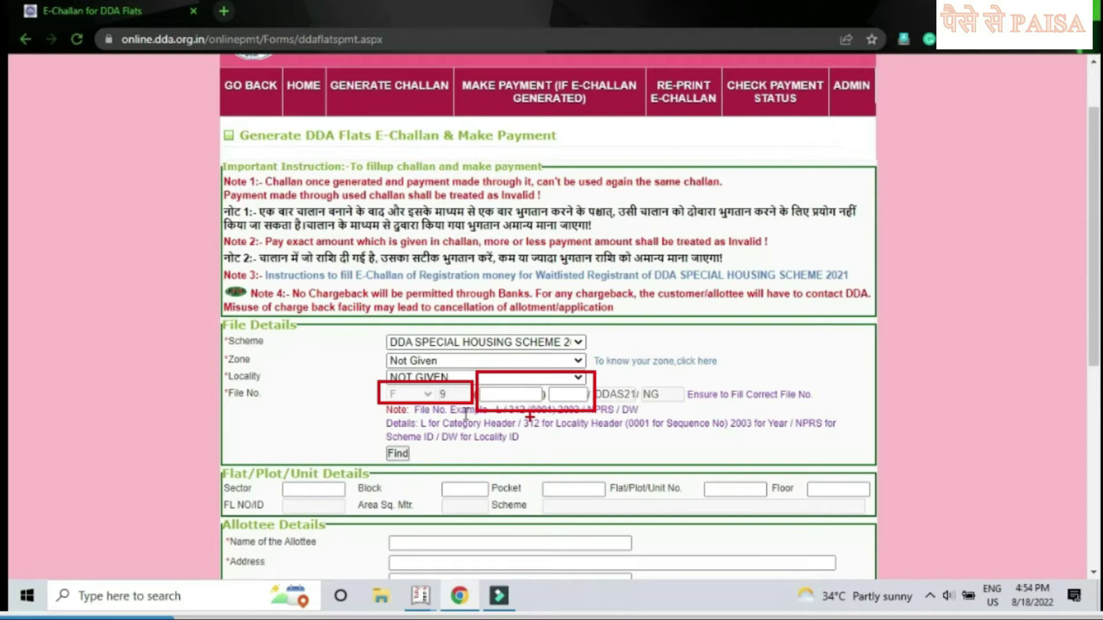
{"action": "left_click", "coordinate": [517, 394]}
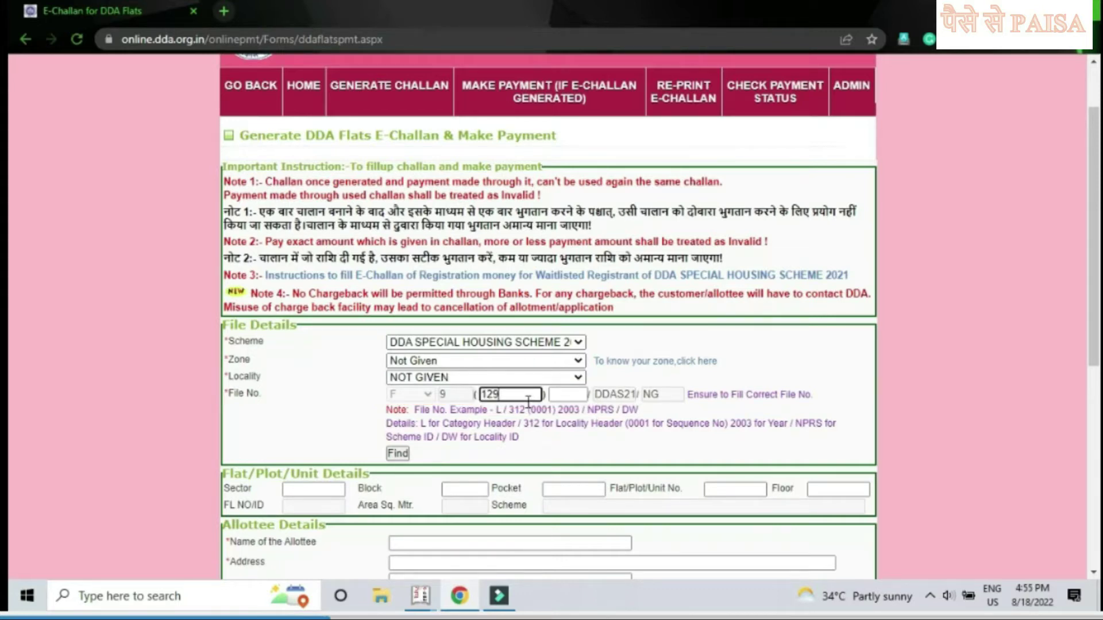
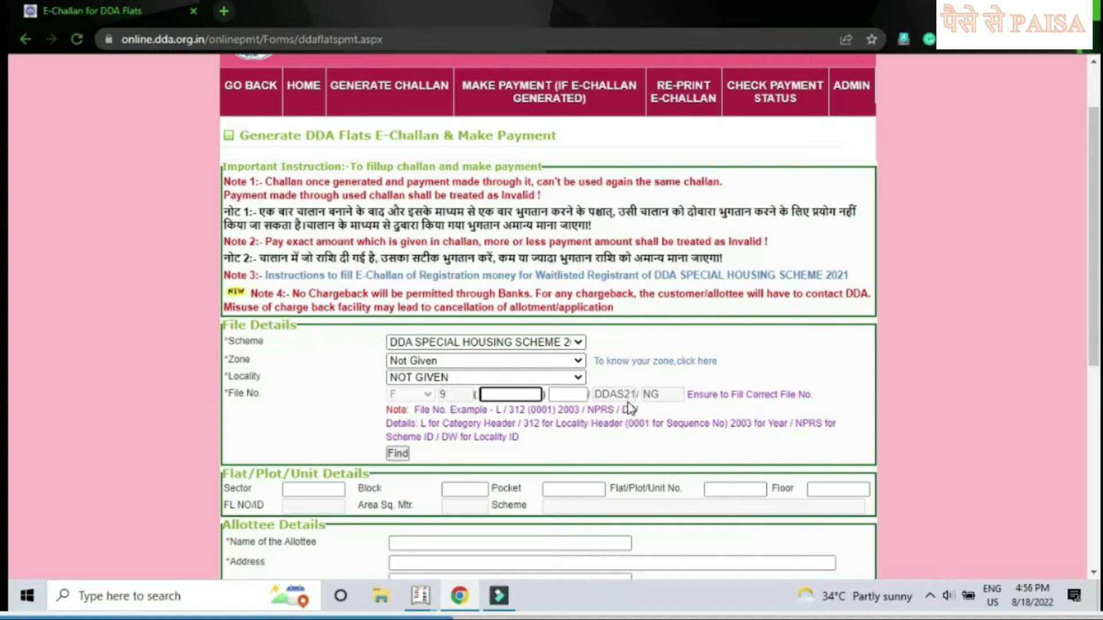
Step: Set row 1's payment type to REGISTRATION MONEY FOR FLAT, filling code 110
{"action": "scroll", "coordinate": [630, 408], "scroll_direction": "down", "scroll_amount": 2}
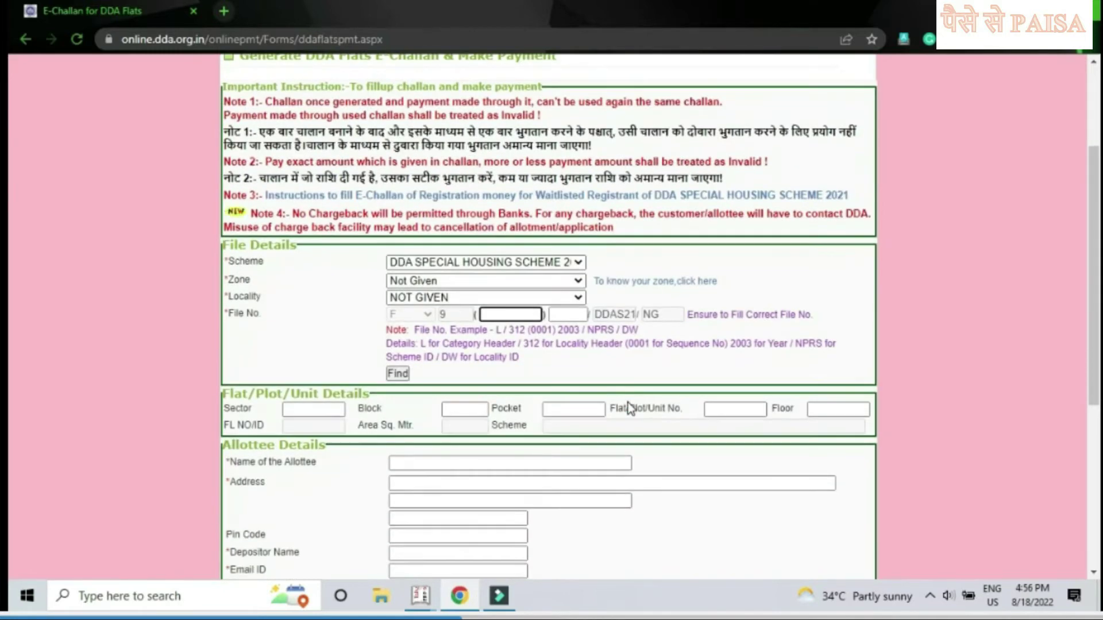
{"action": "scroll", "coordinate": [628, 404], "scroll_direction": "down", "scroll_amount": 4}
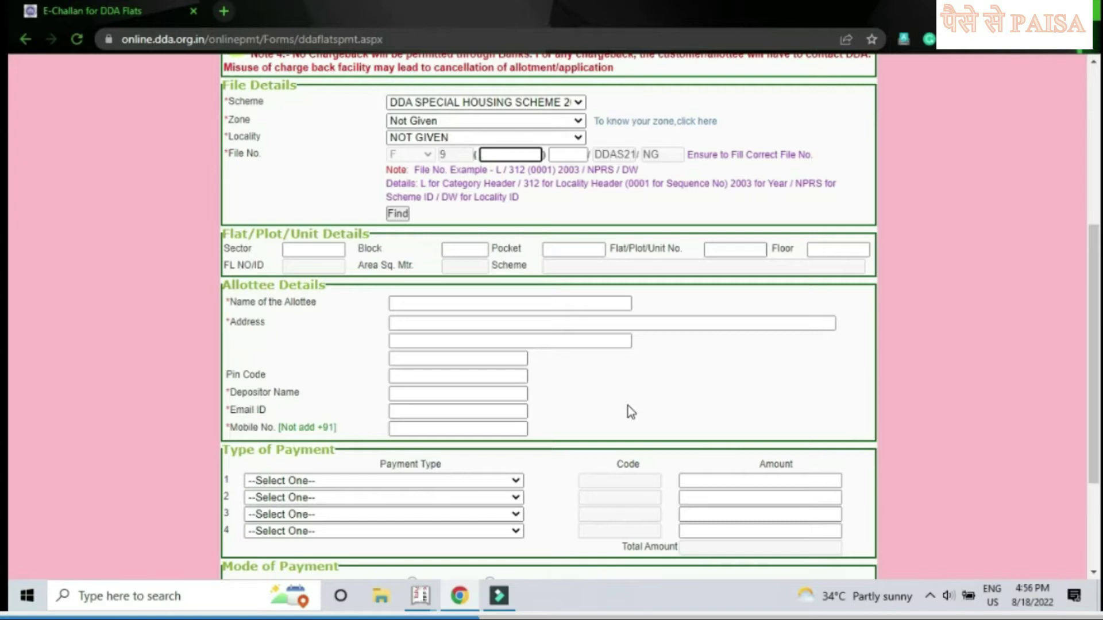
{"action": "scroll", "coordinate": [626, 407], "scroll_direction": "down", "scroll_amount": 2}
{"action": "left_click", "coordinate": [506, 405]}
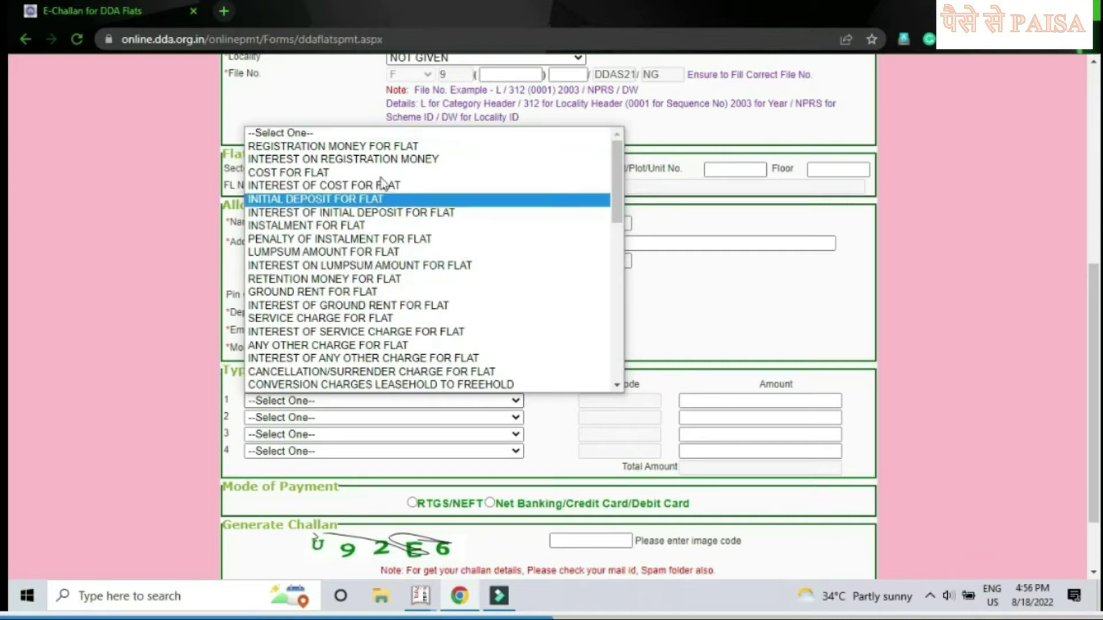
{"action": "left_click", "coordinate": [368, 151]}
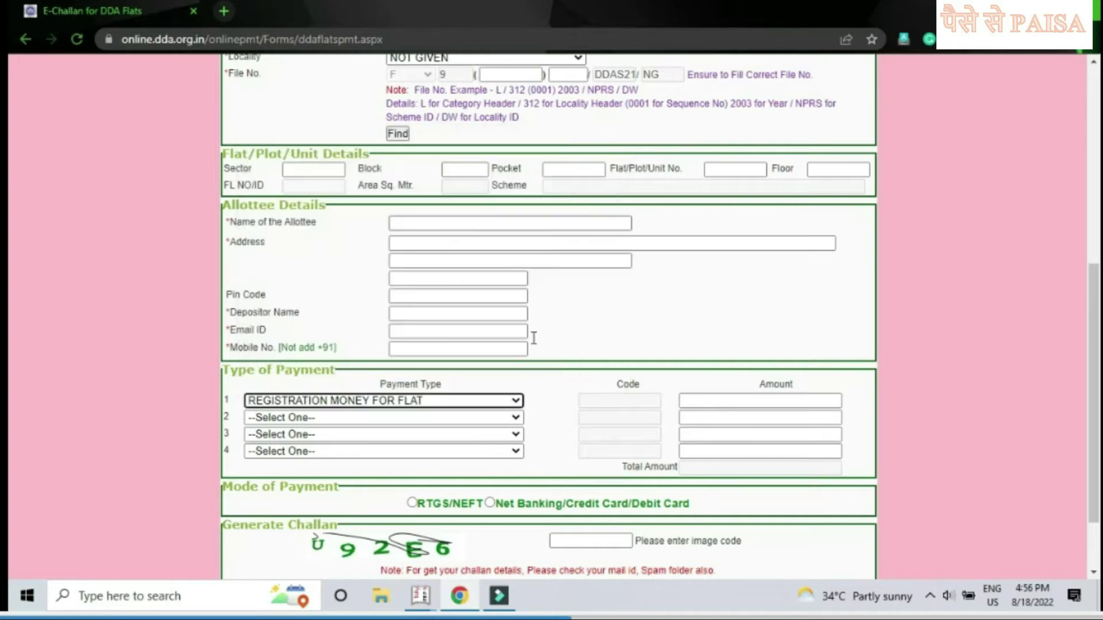
{"action": "left_click", "coordinate": [807, 406]}
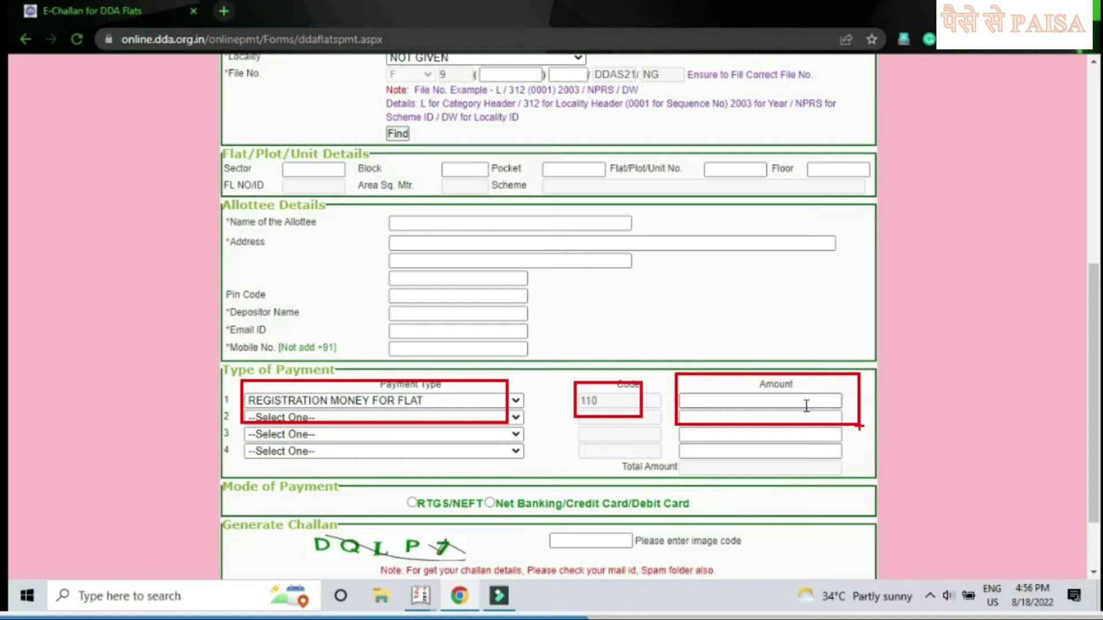
Step: Enter 100000 as row 1's amount so the total recalculates to 100000
{"action": "left_click", "coordinate": [806, 407]}
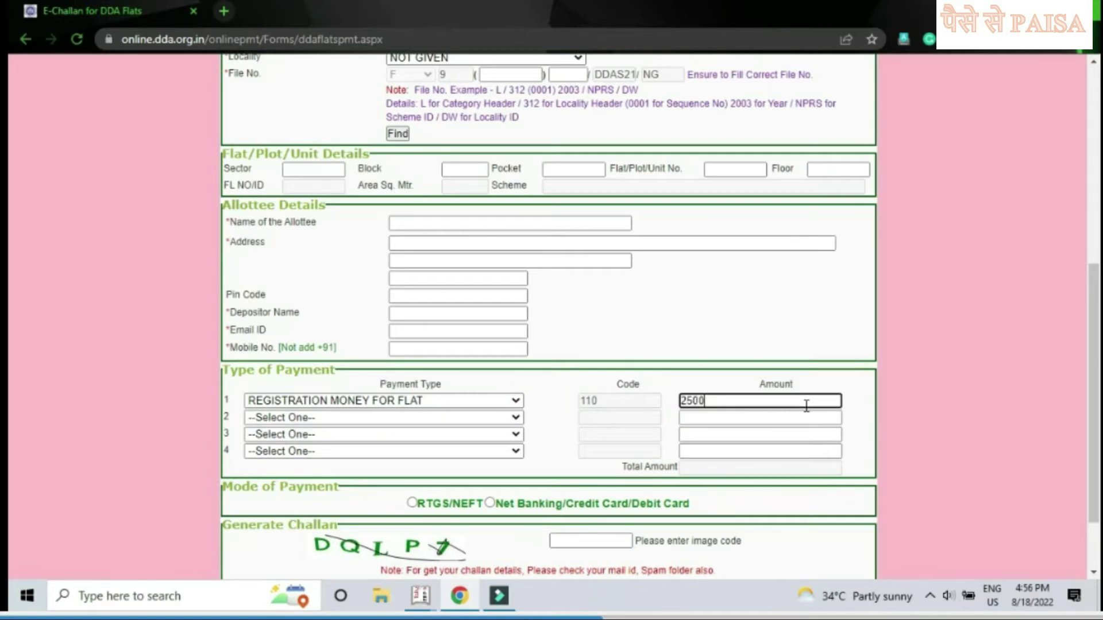
{"action": "type", "text": "100000"}
{"action": "left_click", "coordinate": [726, 362]}
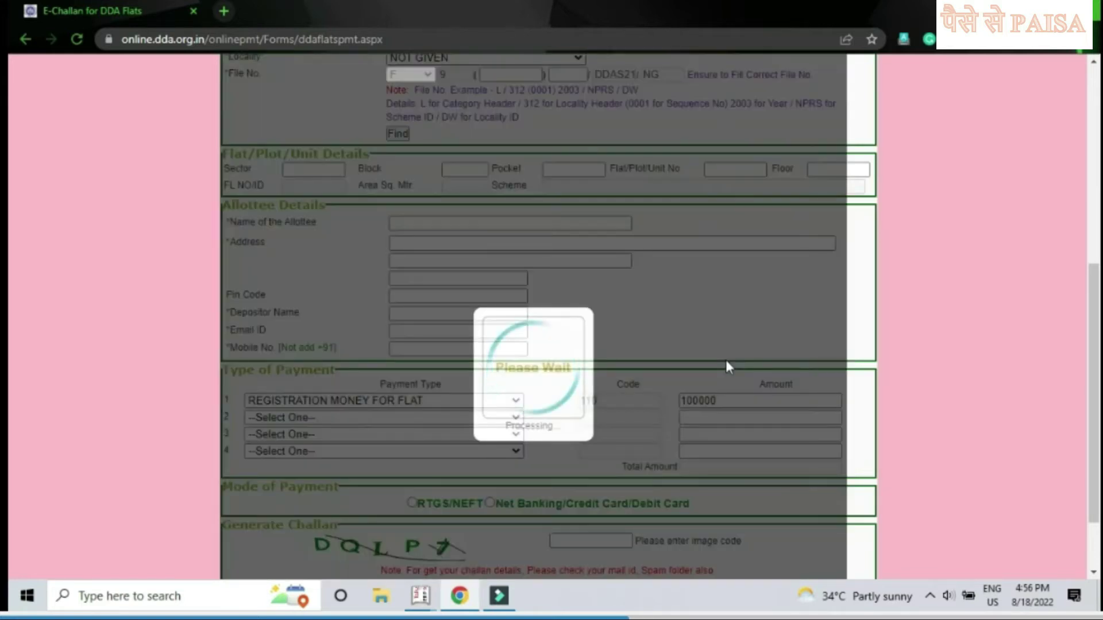
{"action": "scroll", "coordinate": [726, 360], "scroll_direction": "down", "scroll_amount": 3}
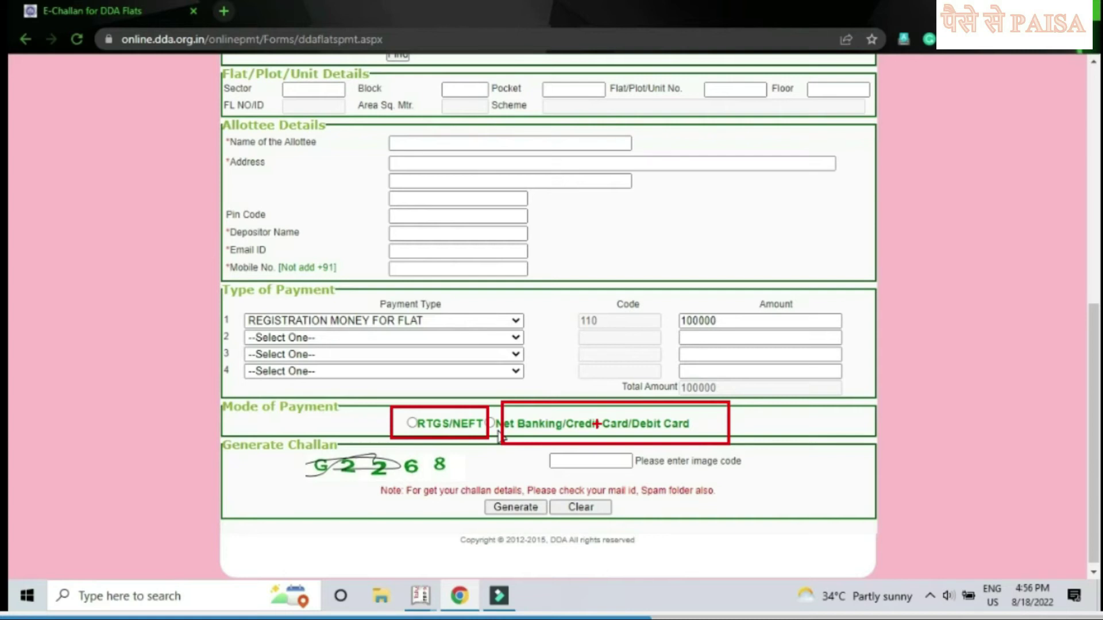
Step: Select RTGS/NEFT as the mode of payment
{"action": "left_click", "coordinate": [414, 423]}
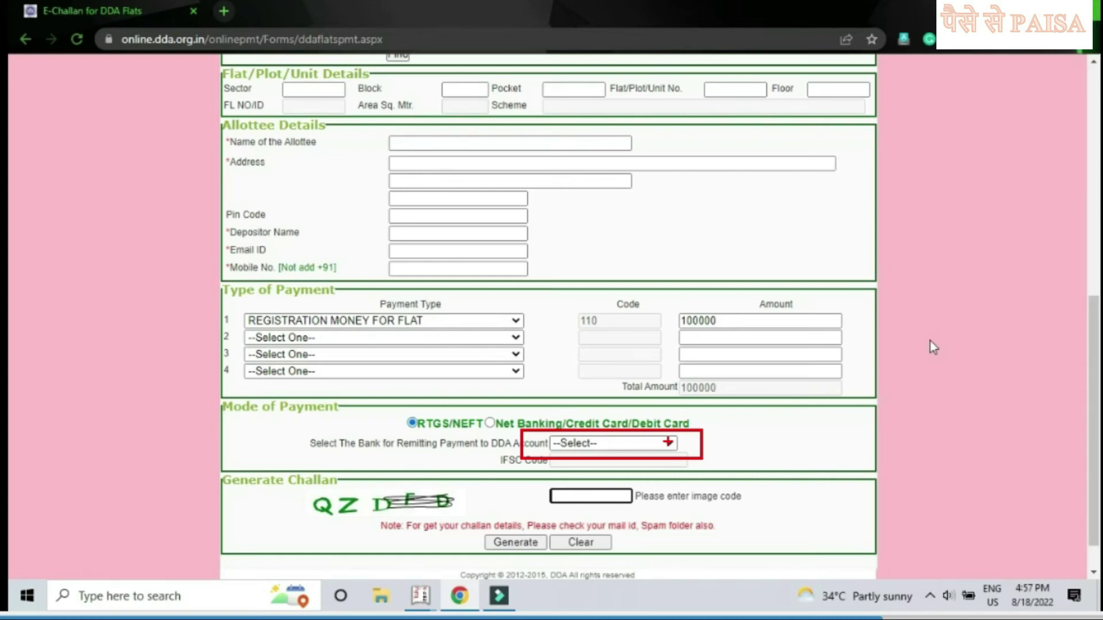
Step: Choose Kotak Mahindra Bank as the remitting bank, filling IFSC code KKBK0000214
{"action": "left_click", "coordinate": [666, 443]}
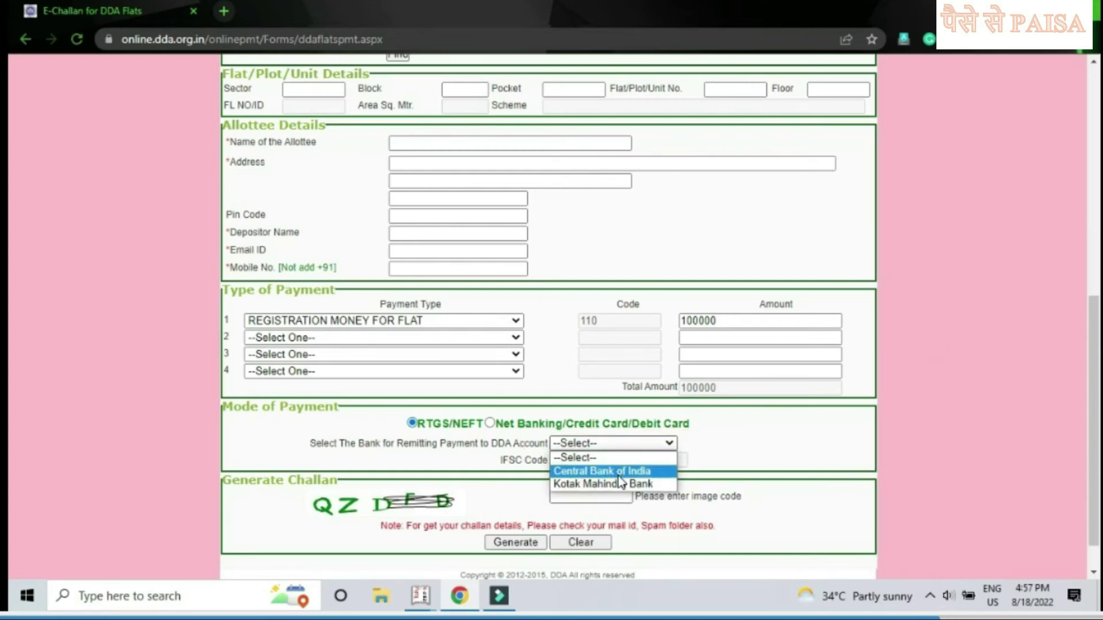
{"action": "left_click", "coordinate": [385, 445]}
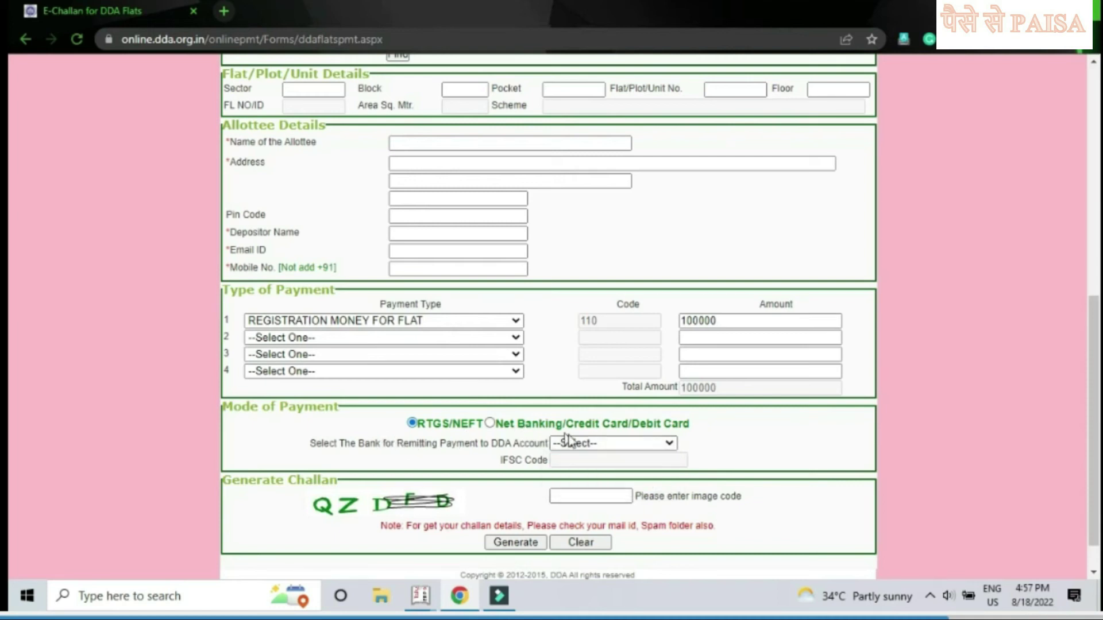
{"action": "left_click", "coordinate": [601, 443]}
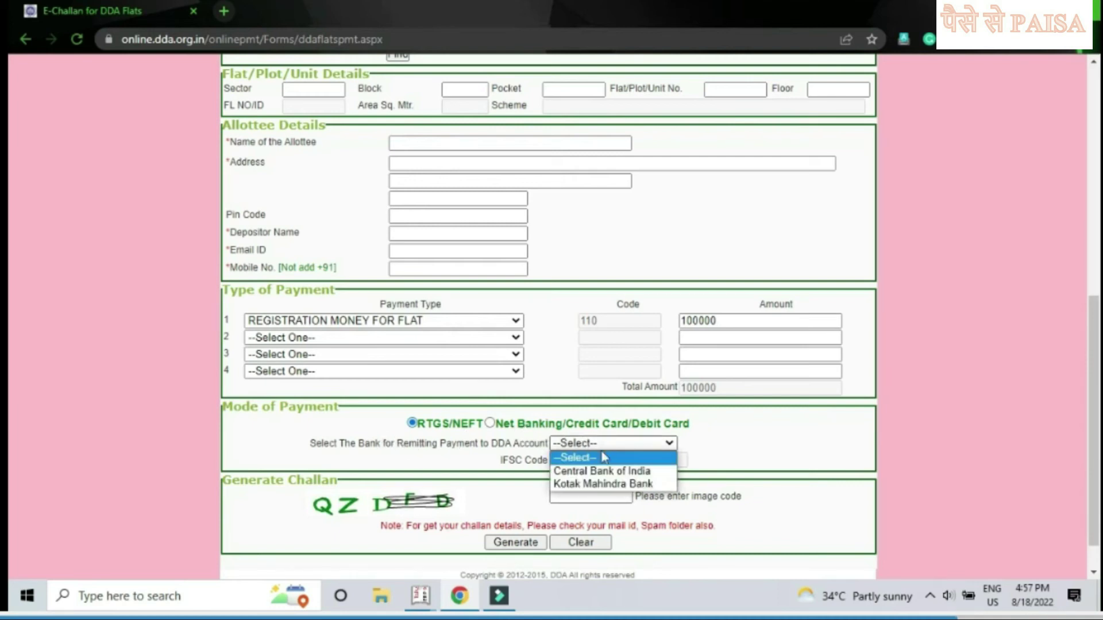
{"action": "left_click", "coordinate": [601, 484]}
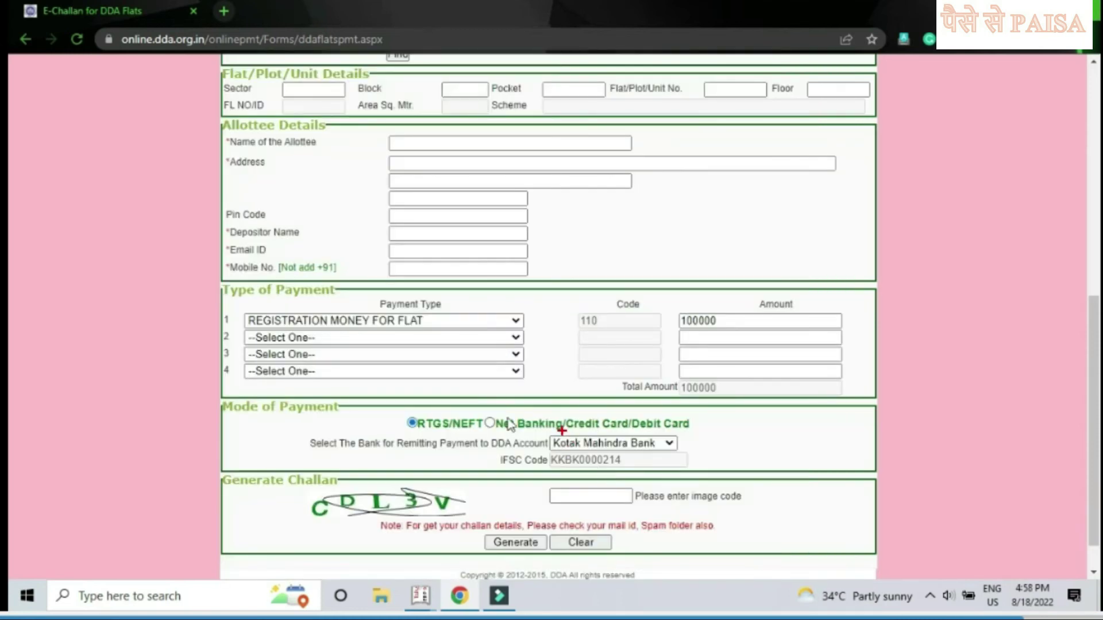
Step: Mark the selected bank, IFSC code and payment section with red boxes
{"action": "left_click", "coordinate": [549, 427]}
{"action": "left_click_drag", "start_coordinate": [549, 431], "coordinate": [699, 450]}
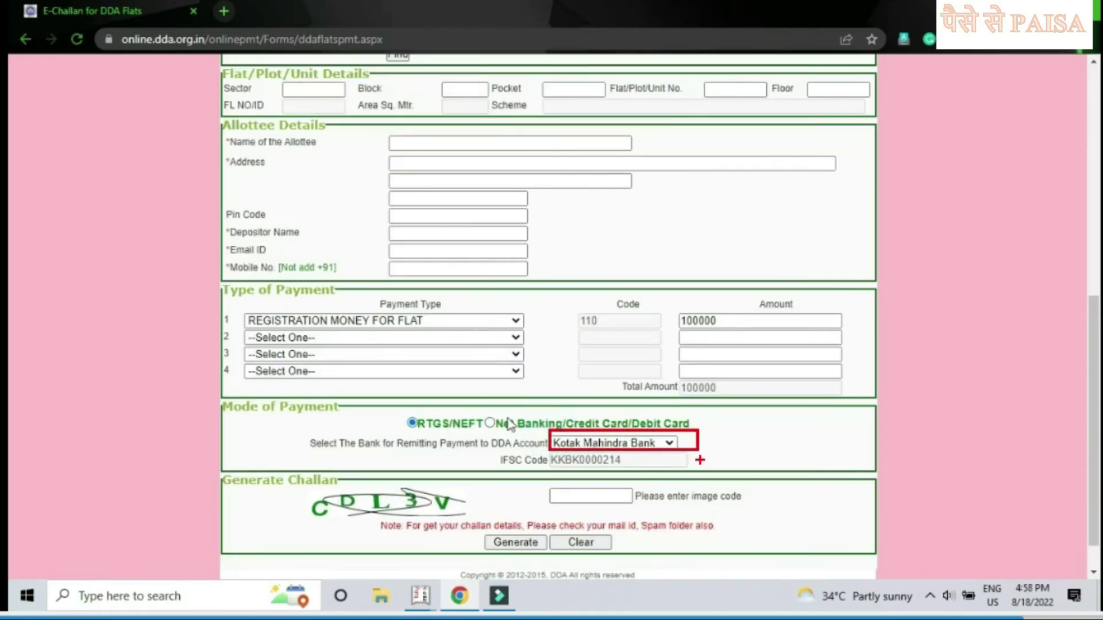
{"action": "left_click_drag", "start_coordinate": [638, 474], "coordinate": [545, 451]}
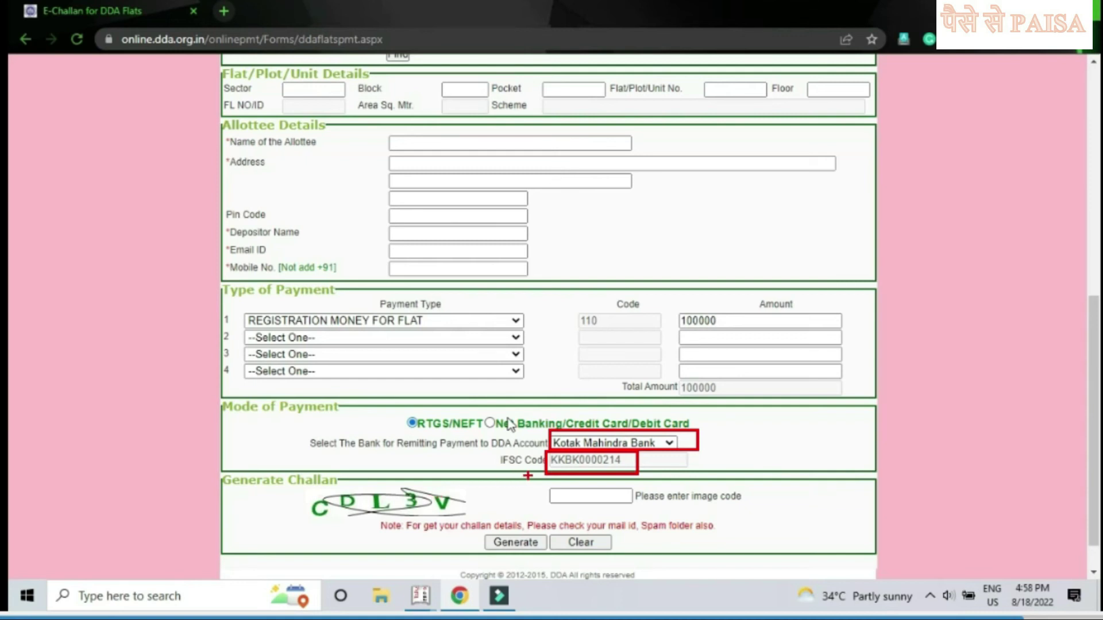
{"action": "left_click", "coordinate": [535, 475]}
{"action": "left_click_drag", "start_coordinate": [535, 475], "coordinate": [658, 507]}
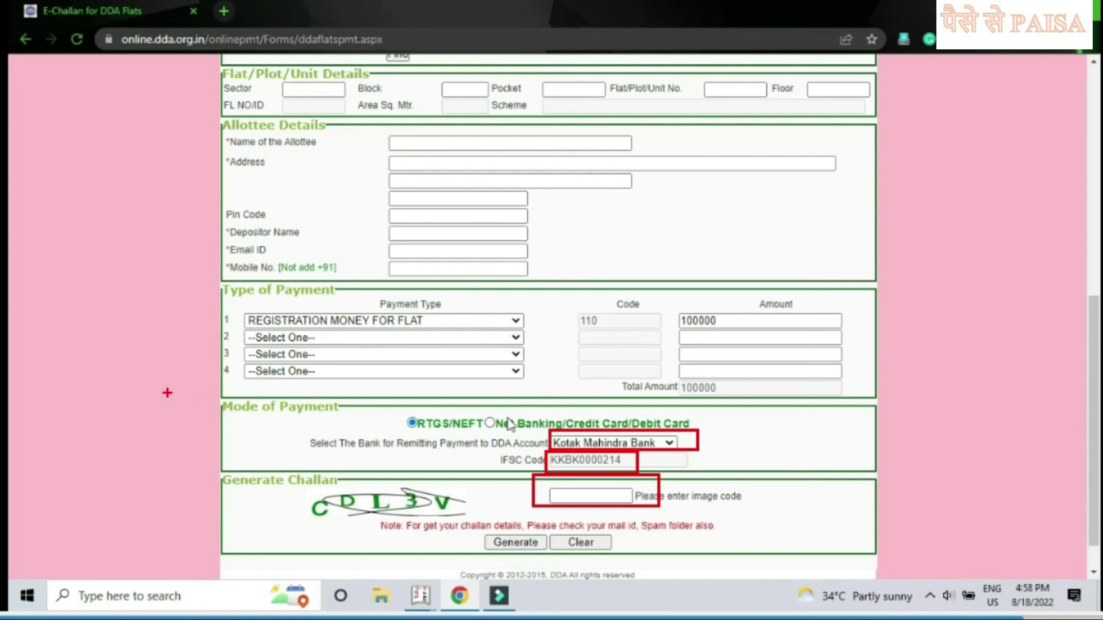
{"action": "mouse_move", "coordinate": [171, 396]}
{"action": "left_mouse_down"}
{"action": "mouse_move", "coordinate": [221, 437]}
{"action": "mouse_move", "coordinate": [618, 537]}
{"action": "mouse_move", "coordinate": [932, 575]}
{"action": "left_mouse_up"}
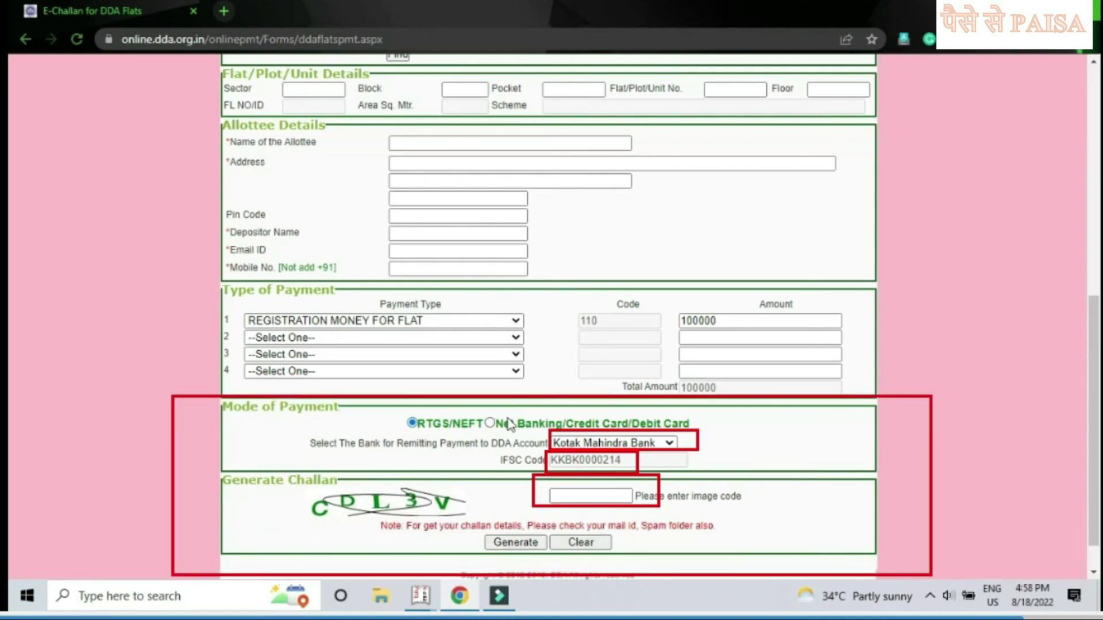